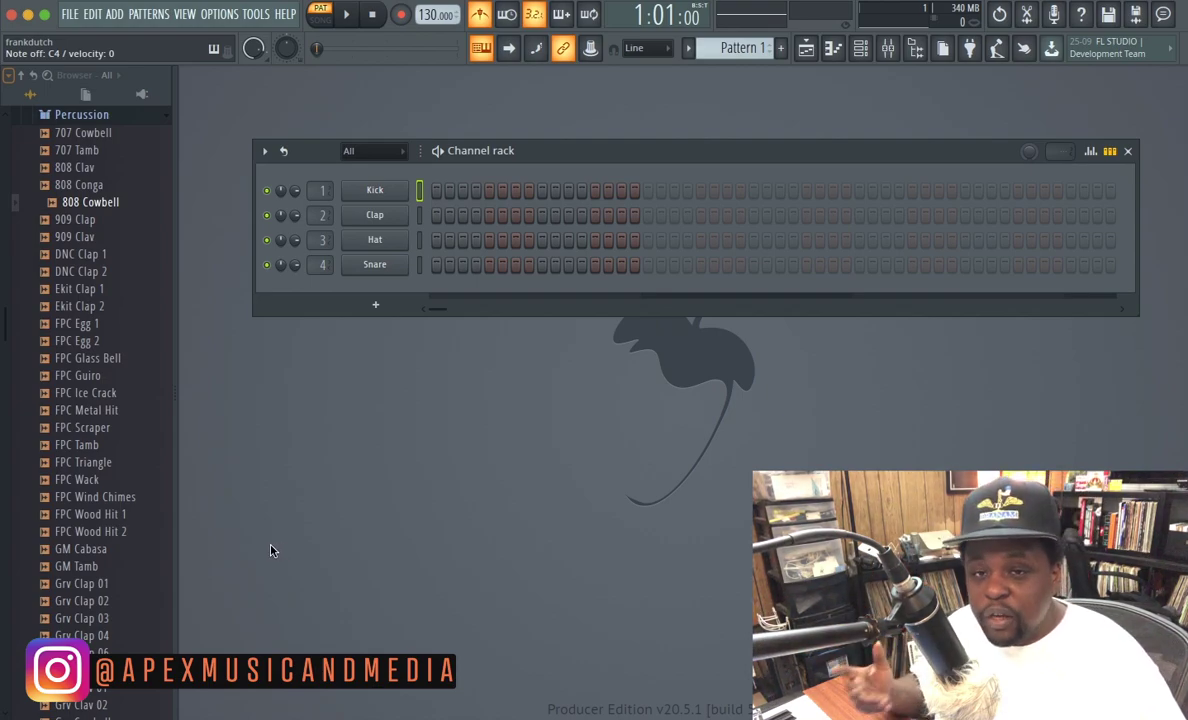
Step: Try Load sample on the Kick channel, dismiss the browser, then bring up its Insert plugin list
right_click(363, 193)
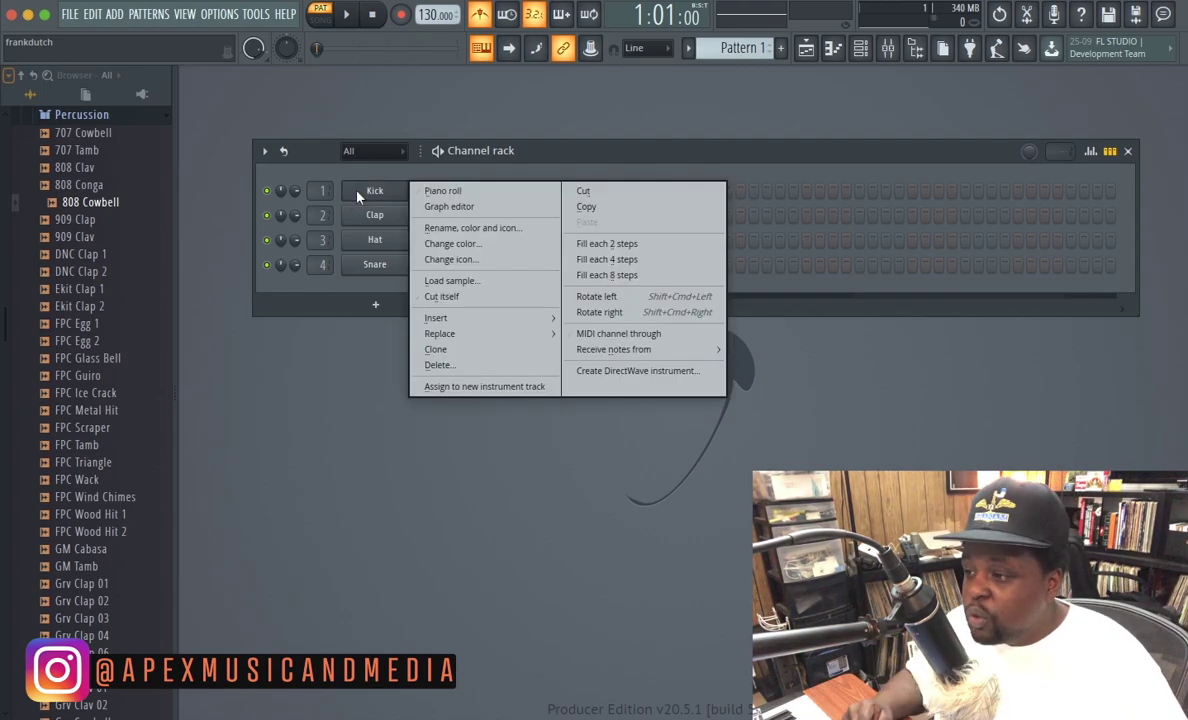
click(450, 281)
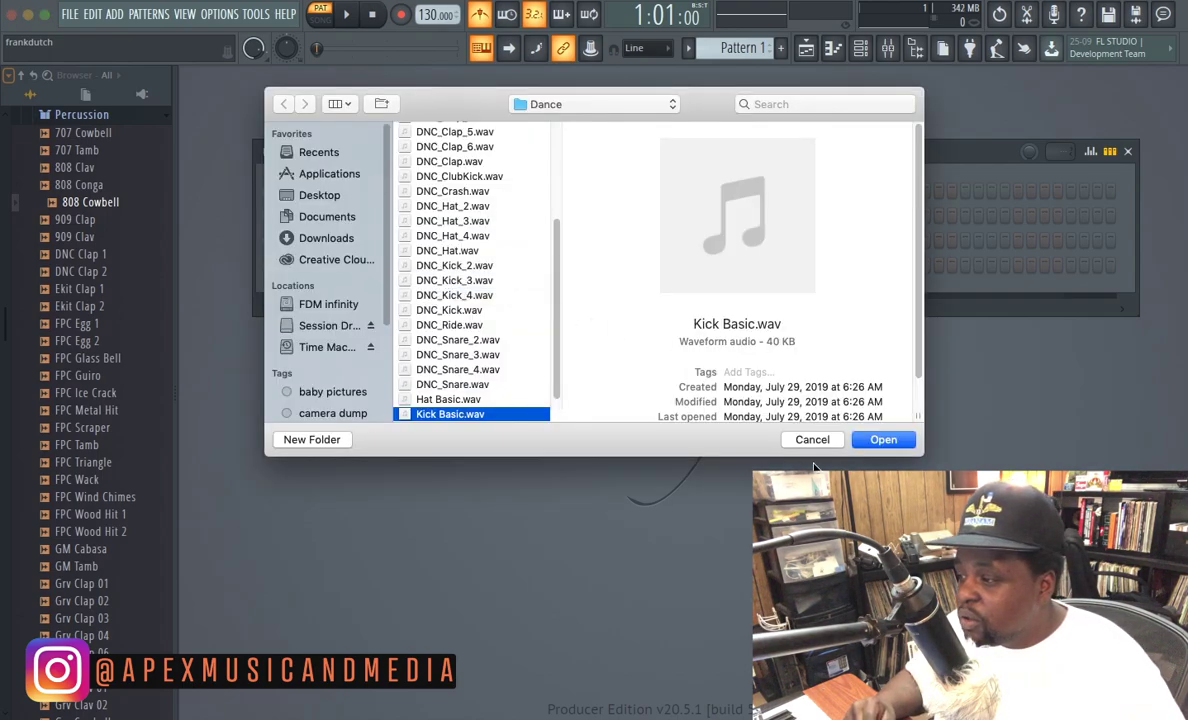
click(811, 440)
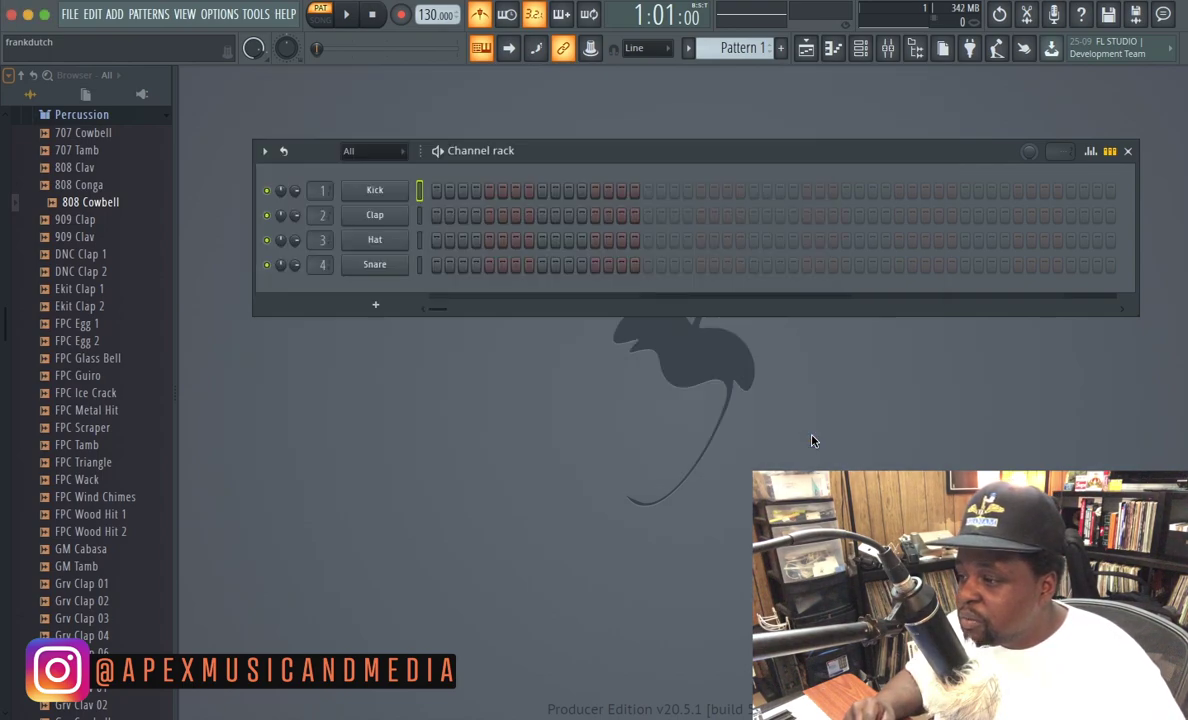
right_click(374, 192)
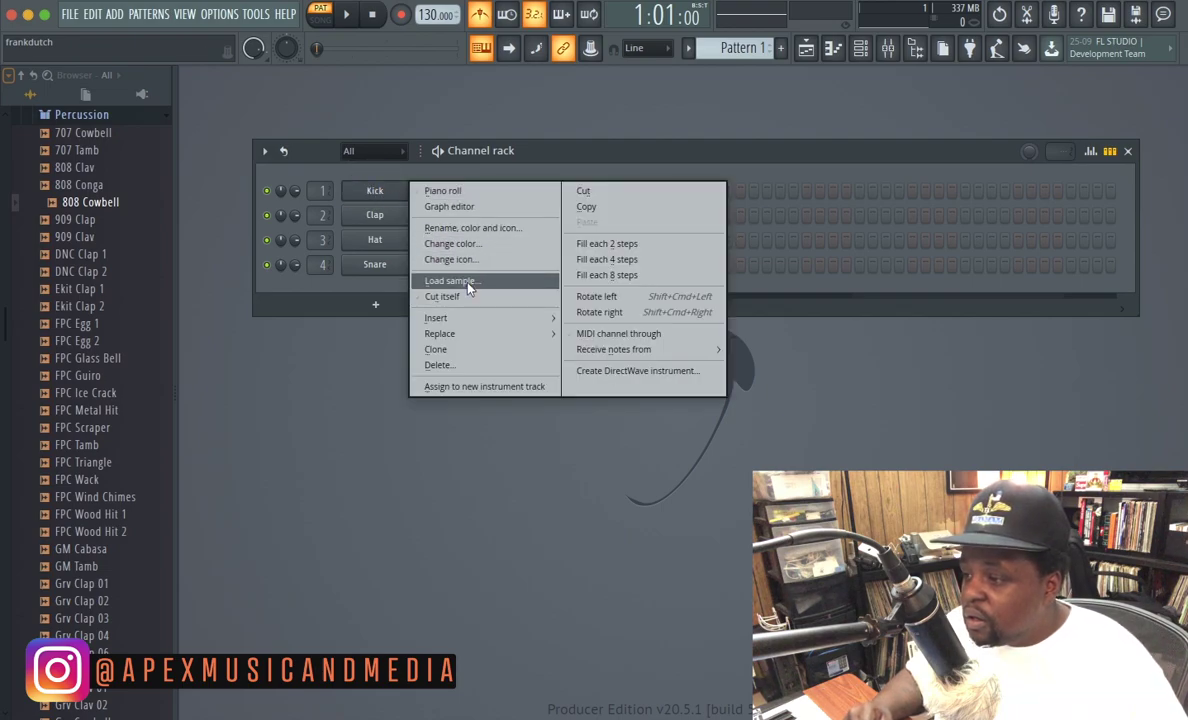
mouse_move(460, 324)
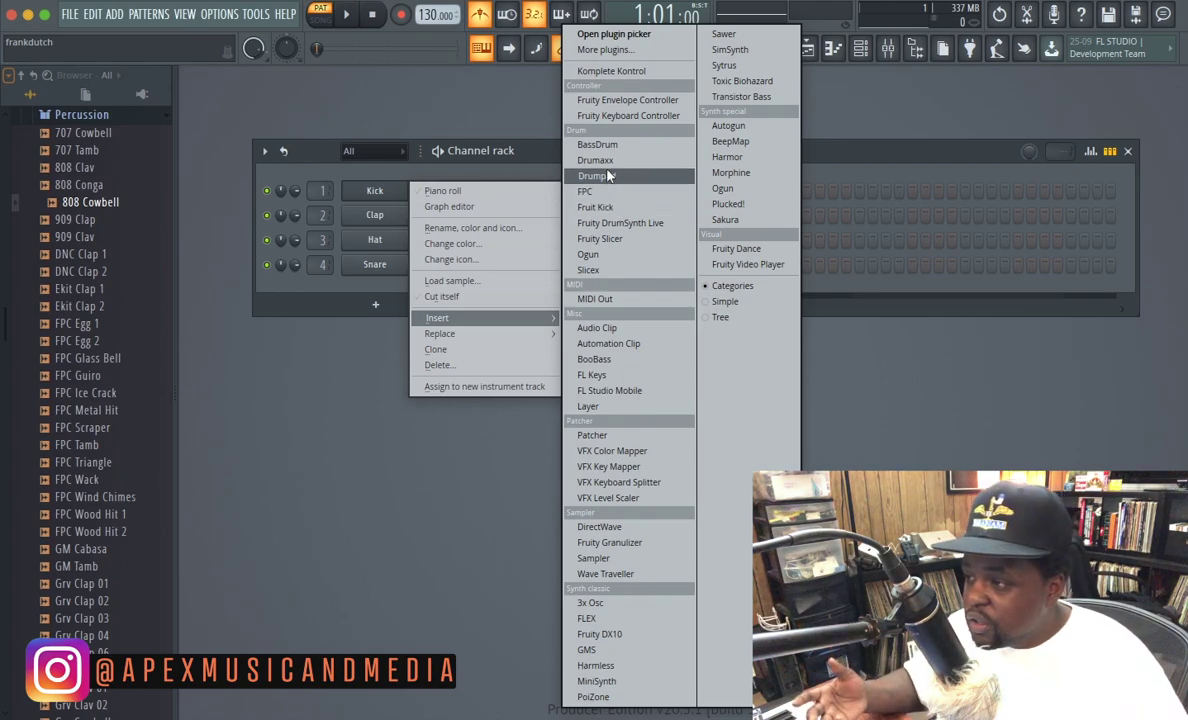
Step: Star Maschine 2 in the Select generator plugin list and close the picker
click(603, 49)
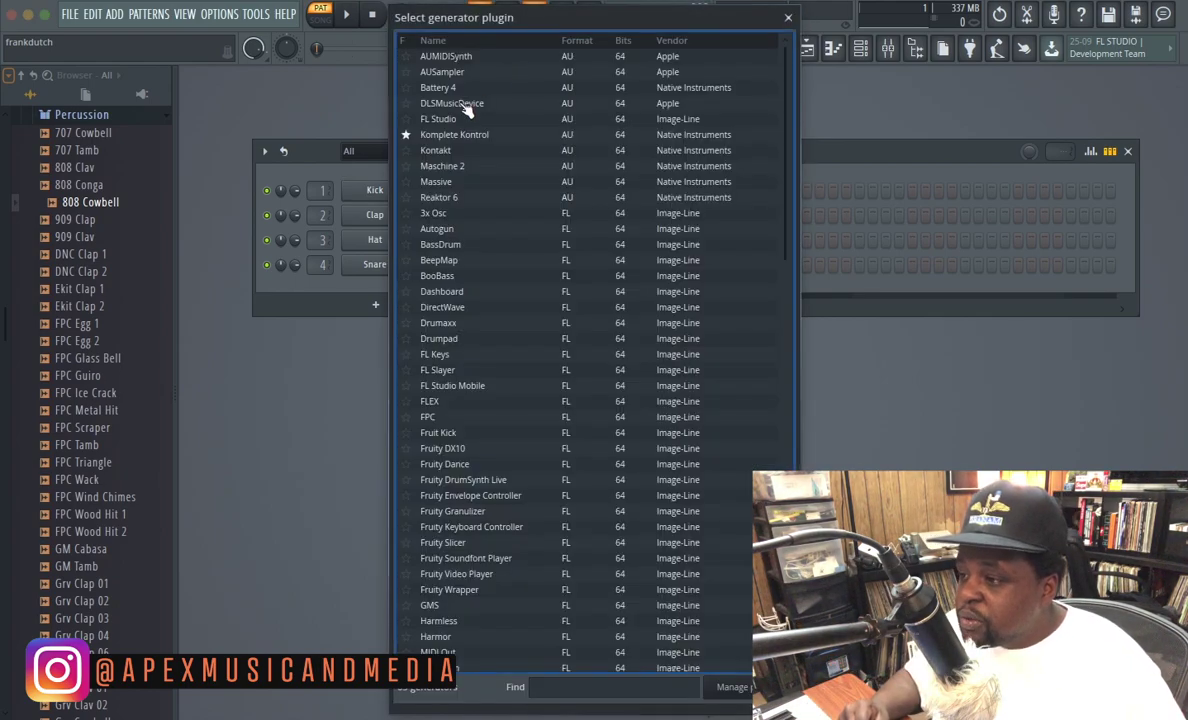
click(408, 167)
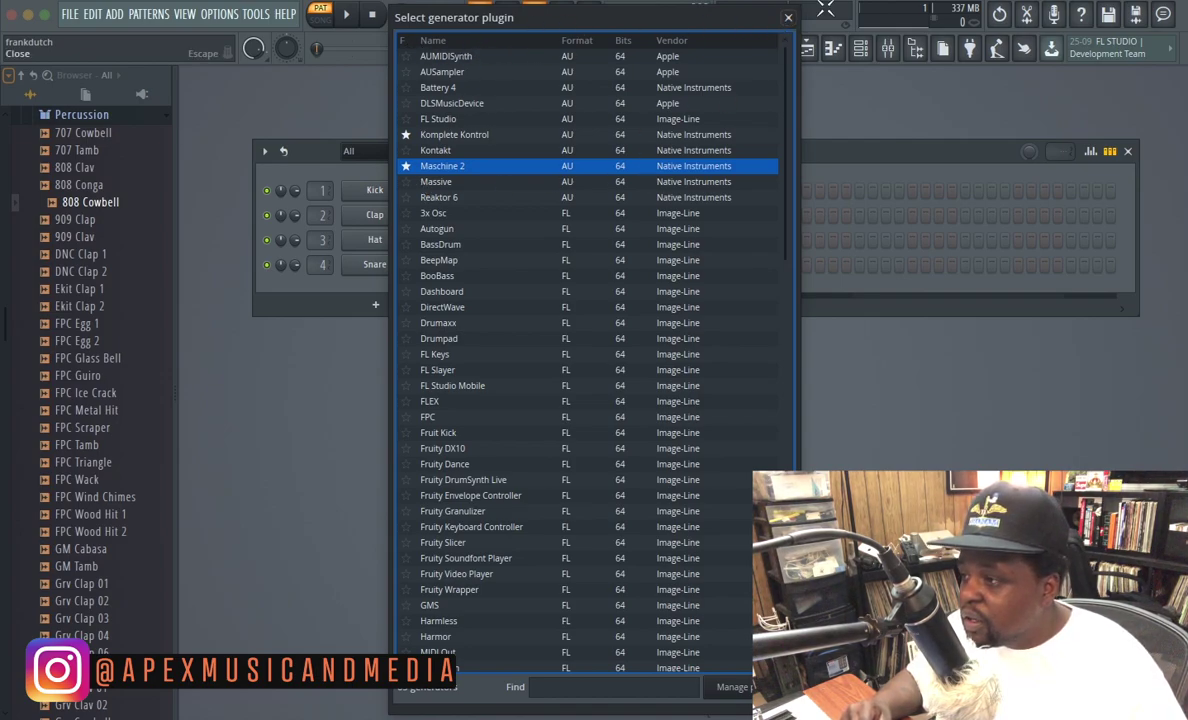
click(789, 19)
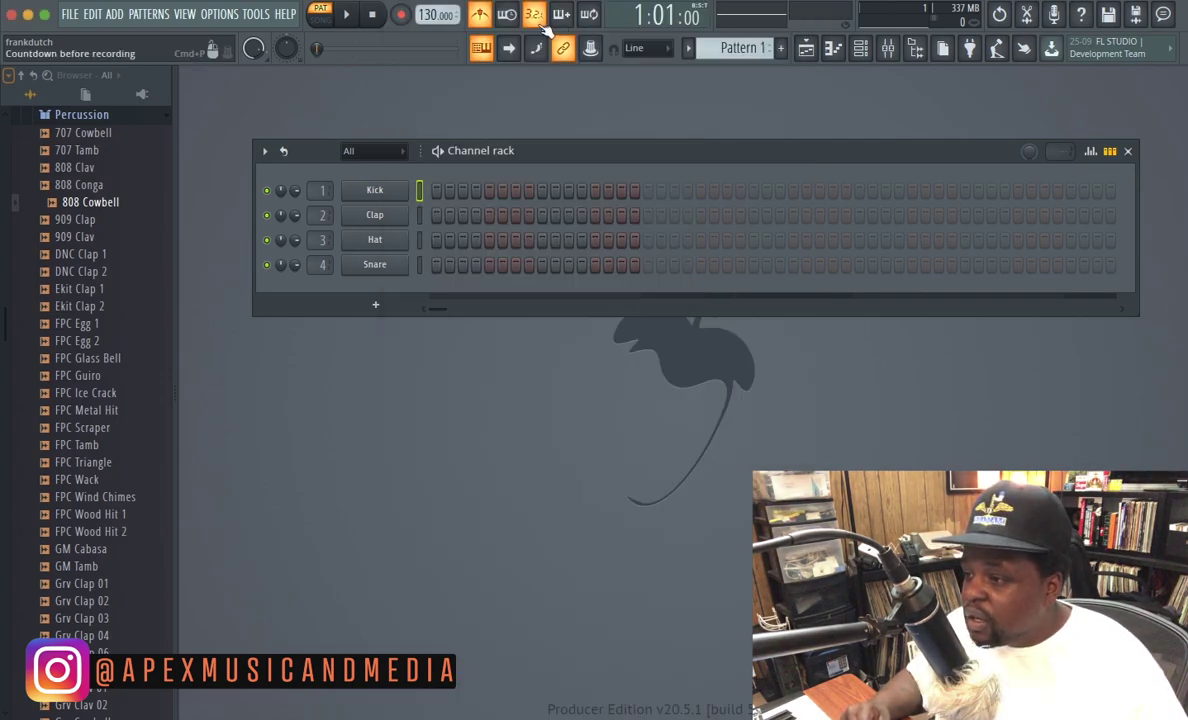
Step: Insert Maschine 2 as a new channel from the Kick channel's Insert menu
right_click(384, 195)
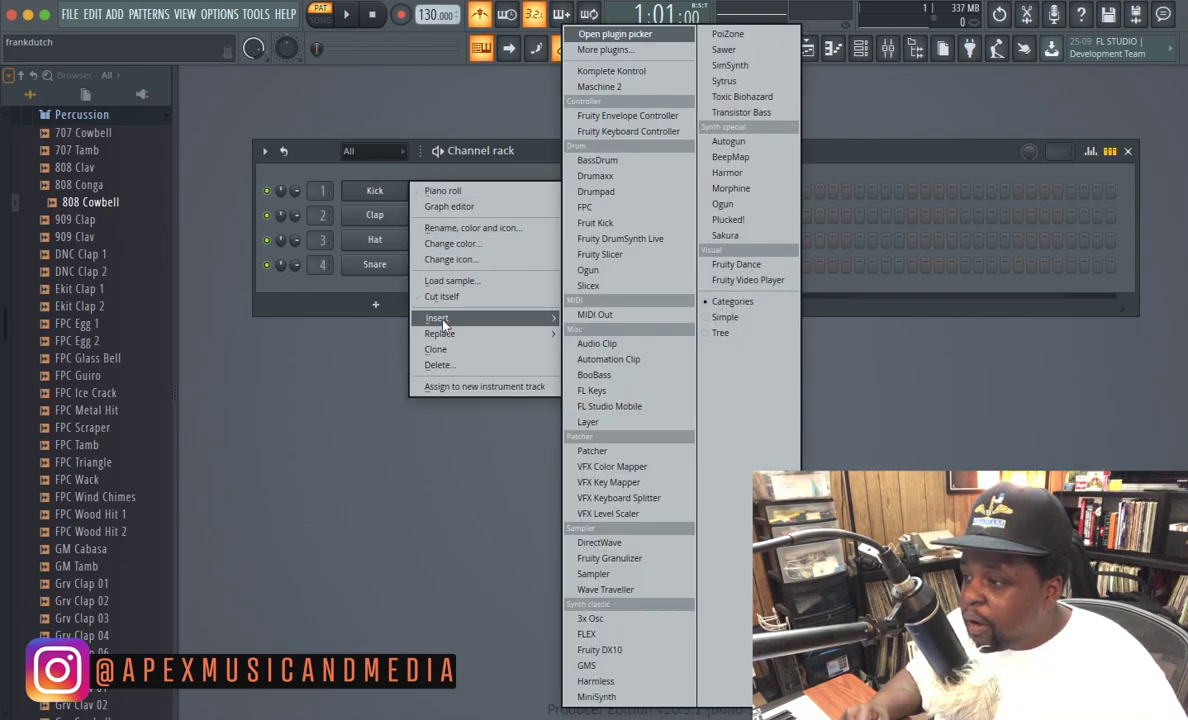
click(597, 88)
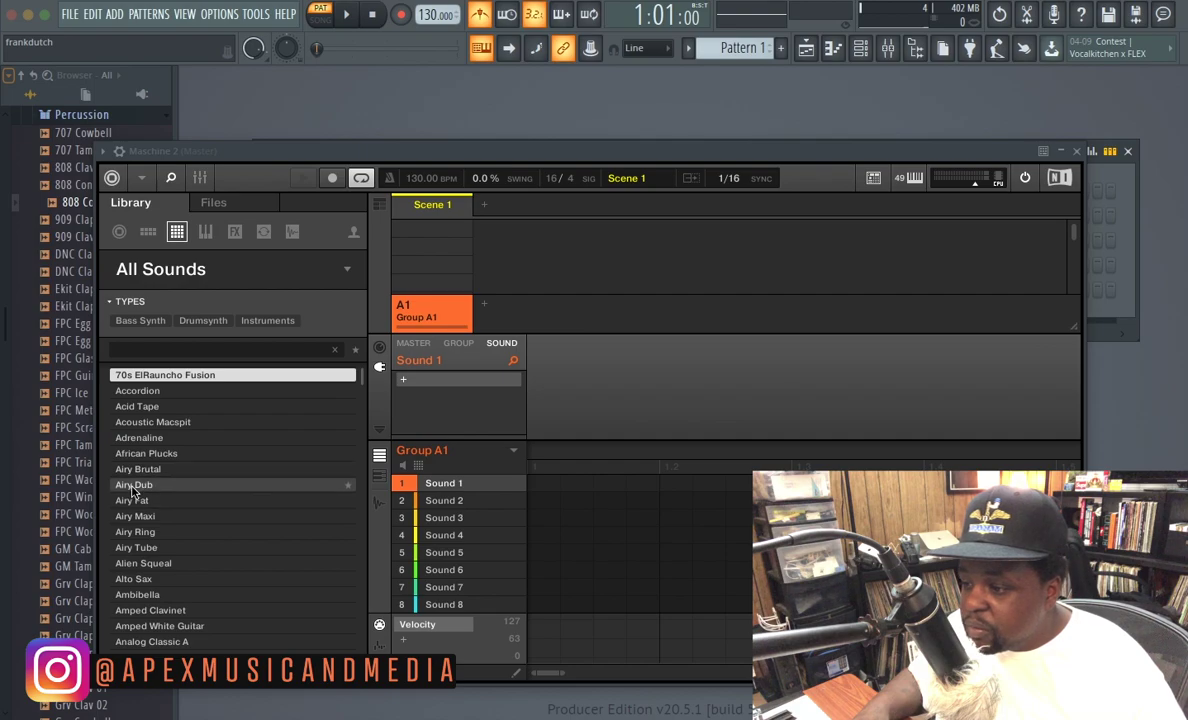
Step: Load Clongs from Instruments > Mallet into Sound 1 and record a melody into Pattern 1
click(265, 320)
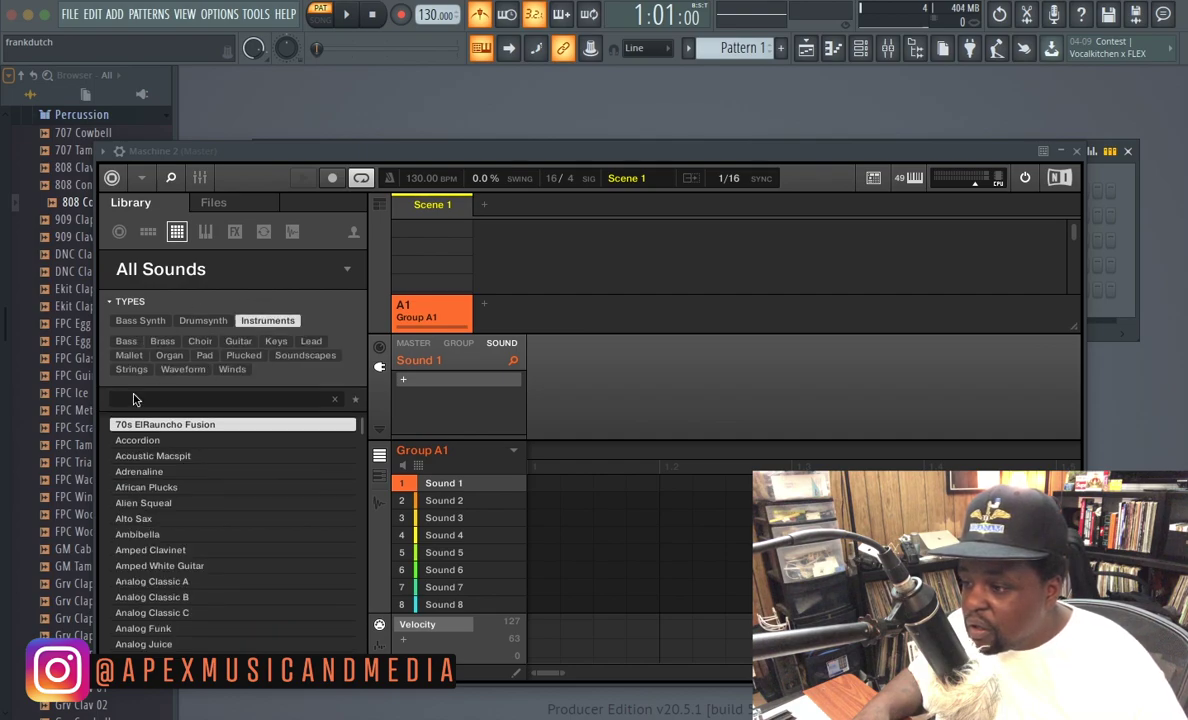
click(128, 355)
click(130, 462)
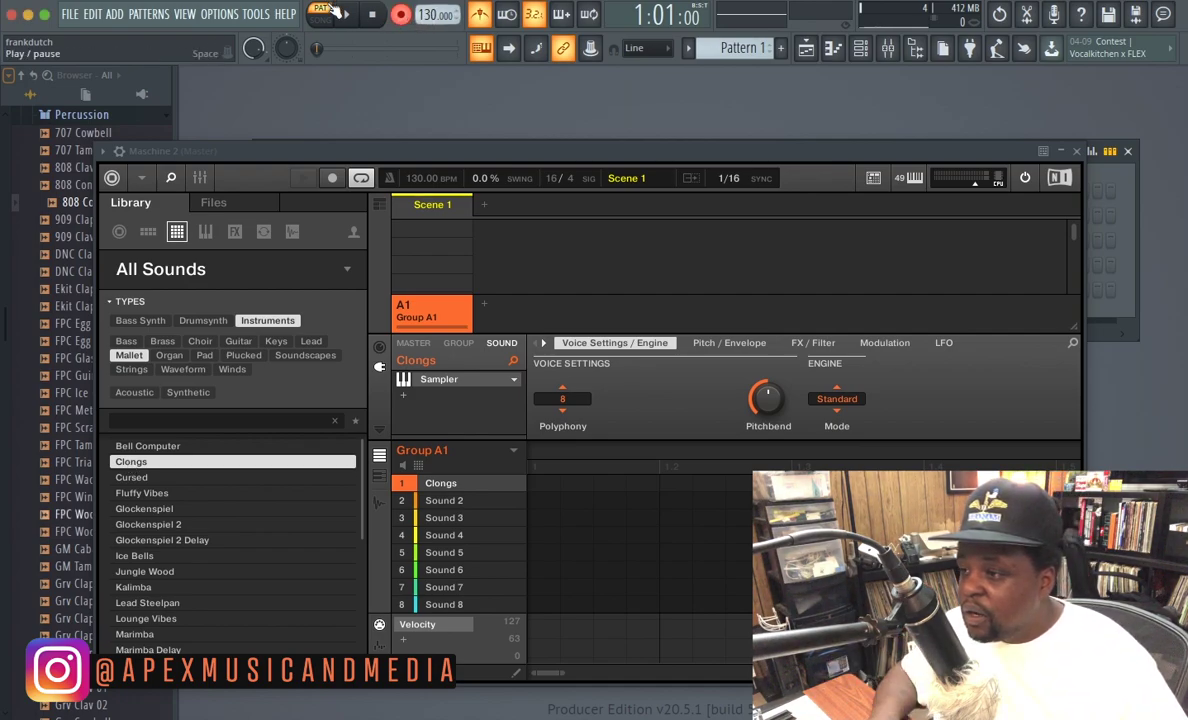
click(348, 18)
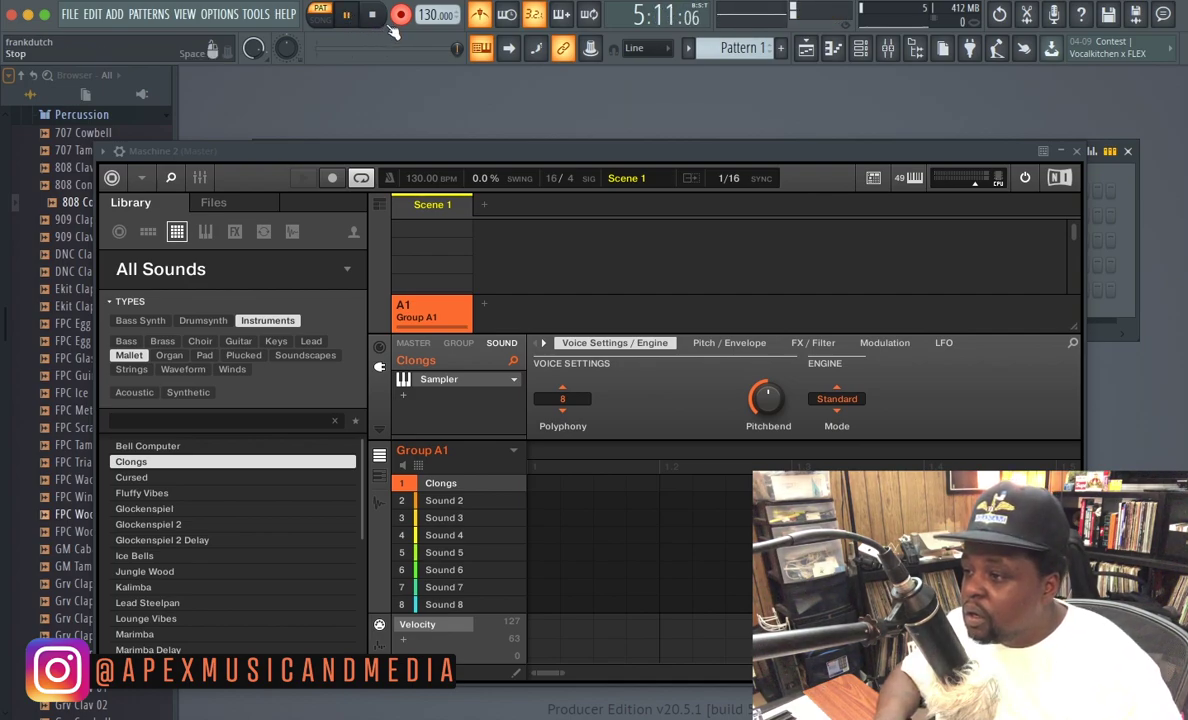
click(367, 17)
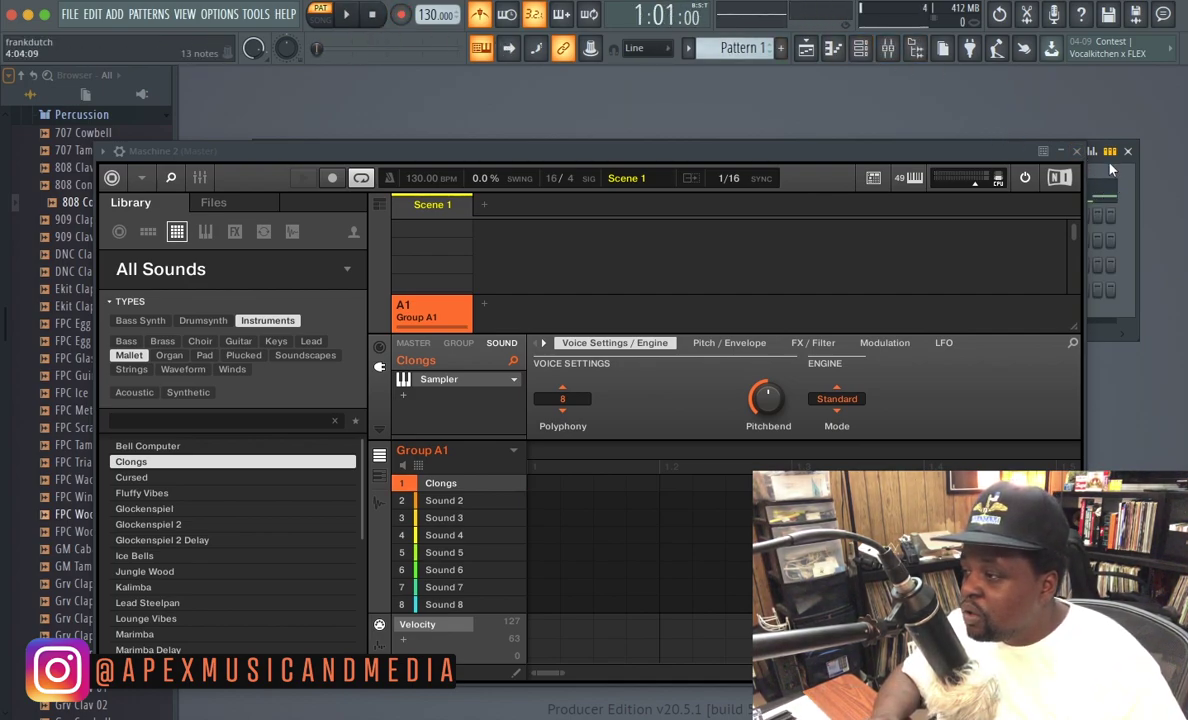
Step: Open the recorded Maschine 2 notes in the piano roll, select all and quantize them
click(1076, 151)
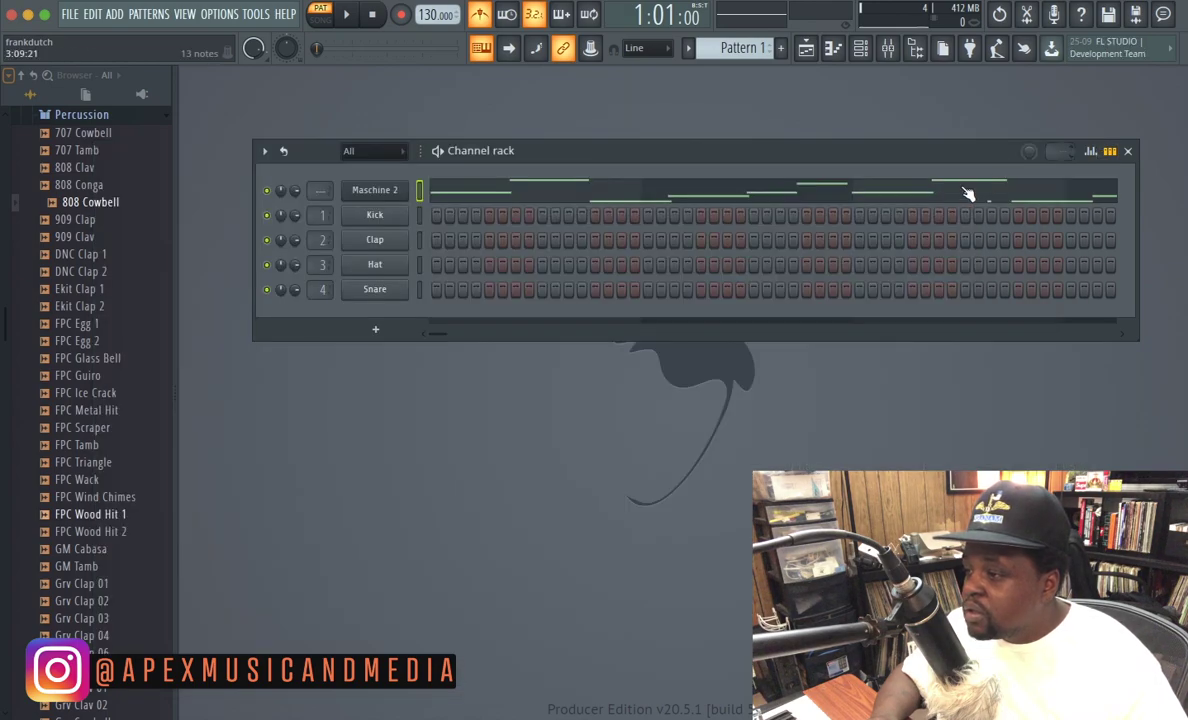
click(695, 199)
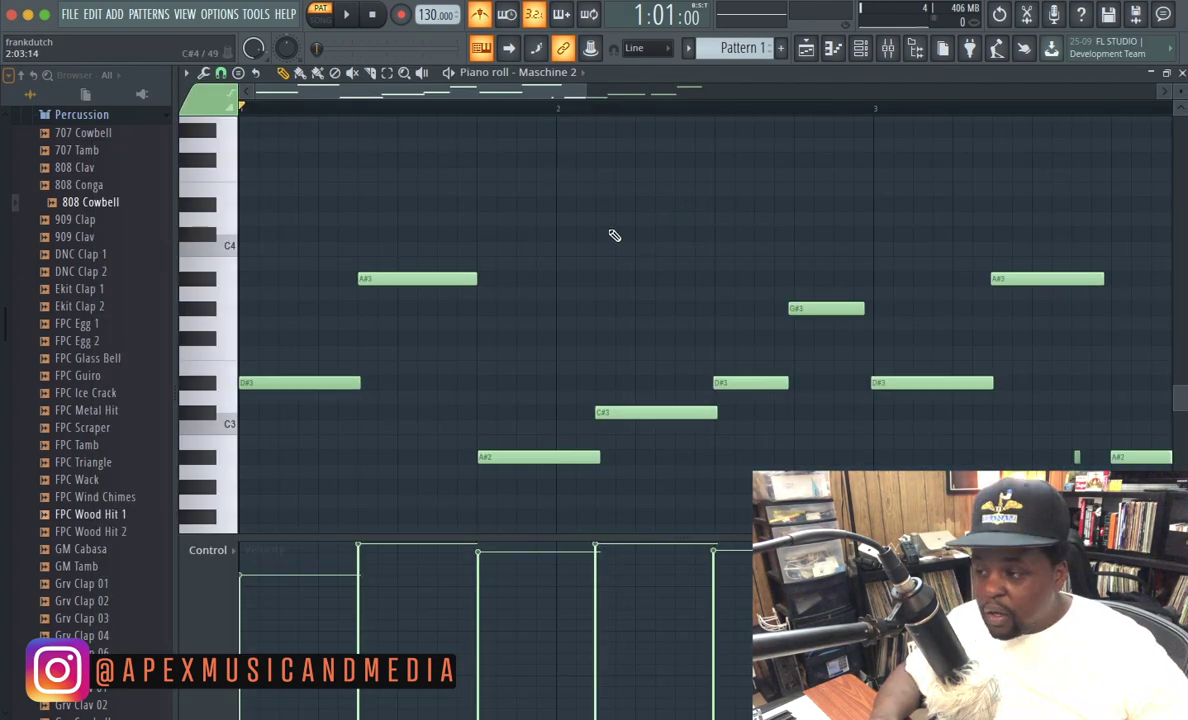
key(ctrl+a)
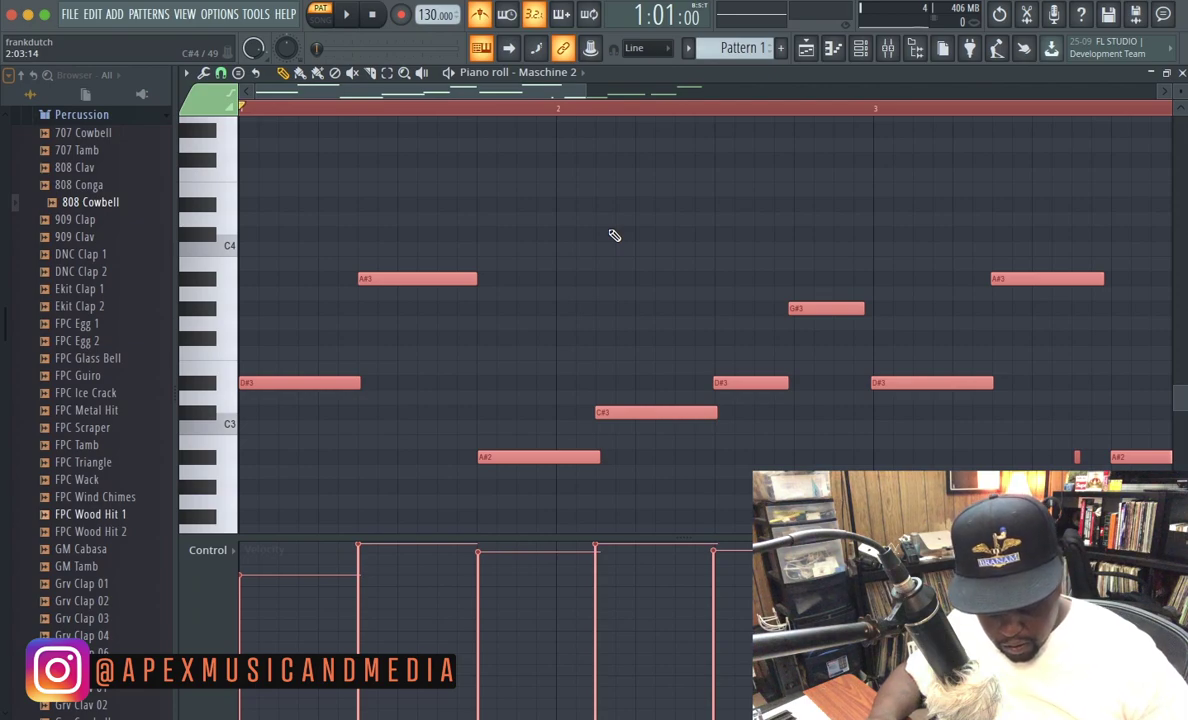
key(ctrl+q)
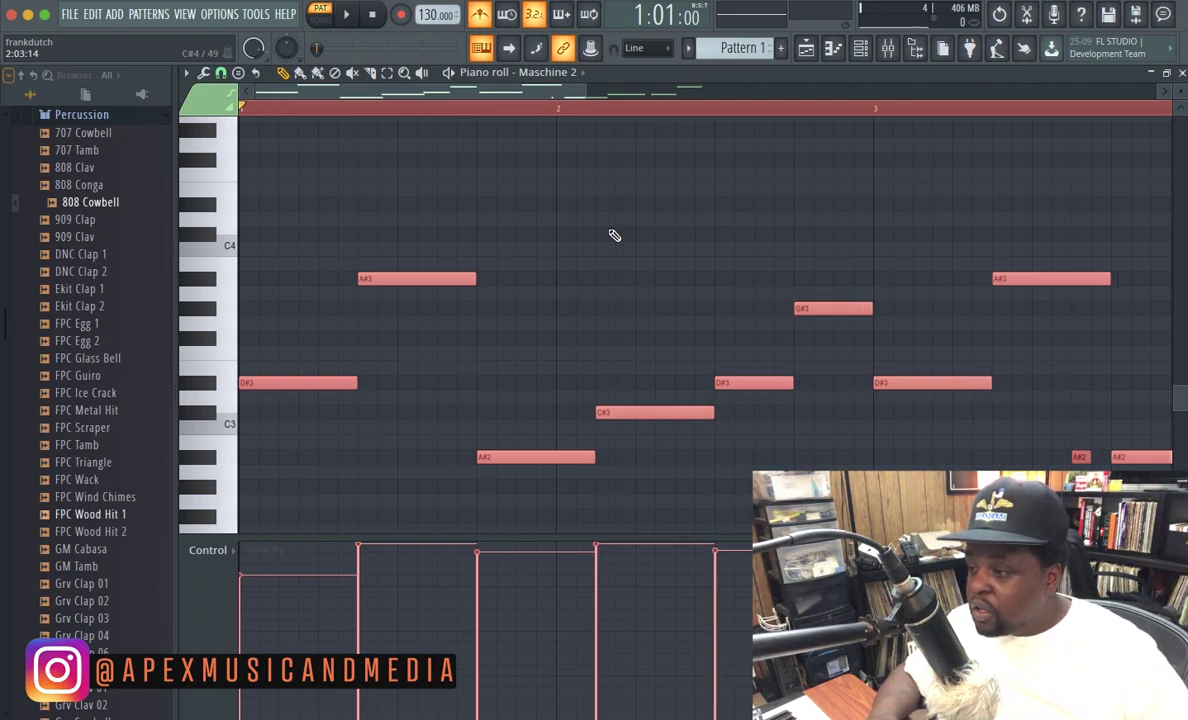
Step: Leave the Snap setting unchanged and play the melody through once
click(222, 76)
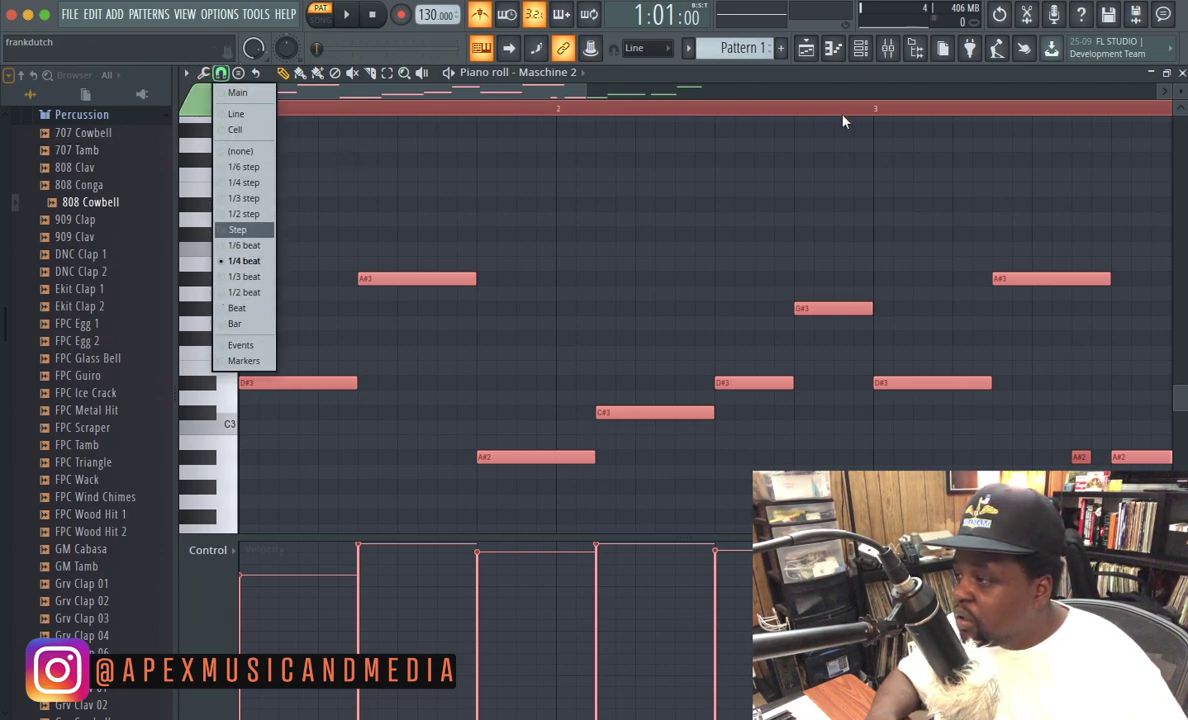
click(347, 16)
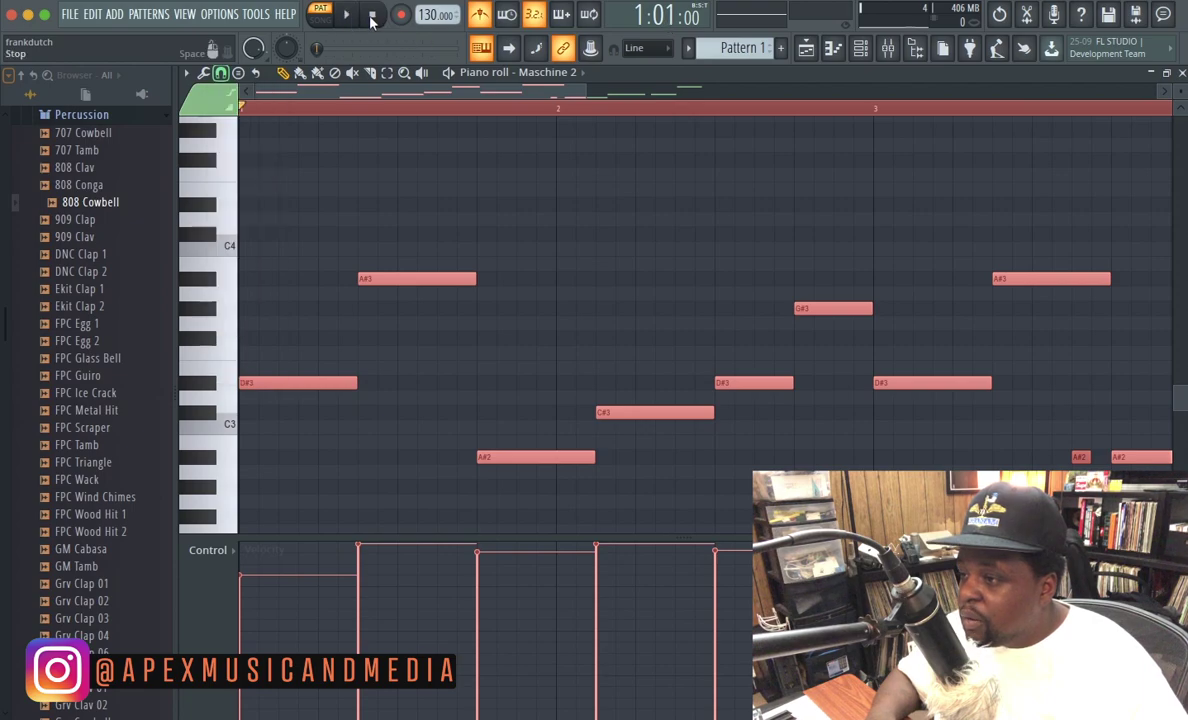
click(347, 16)
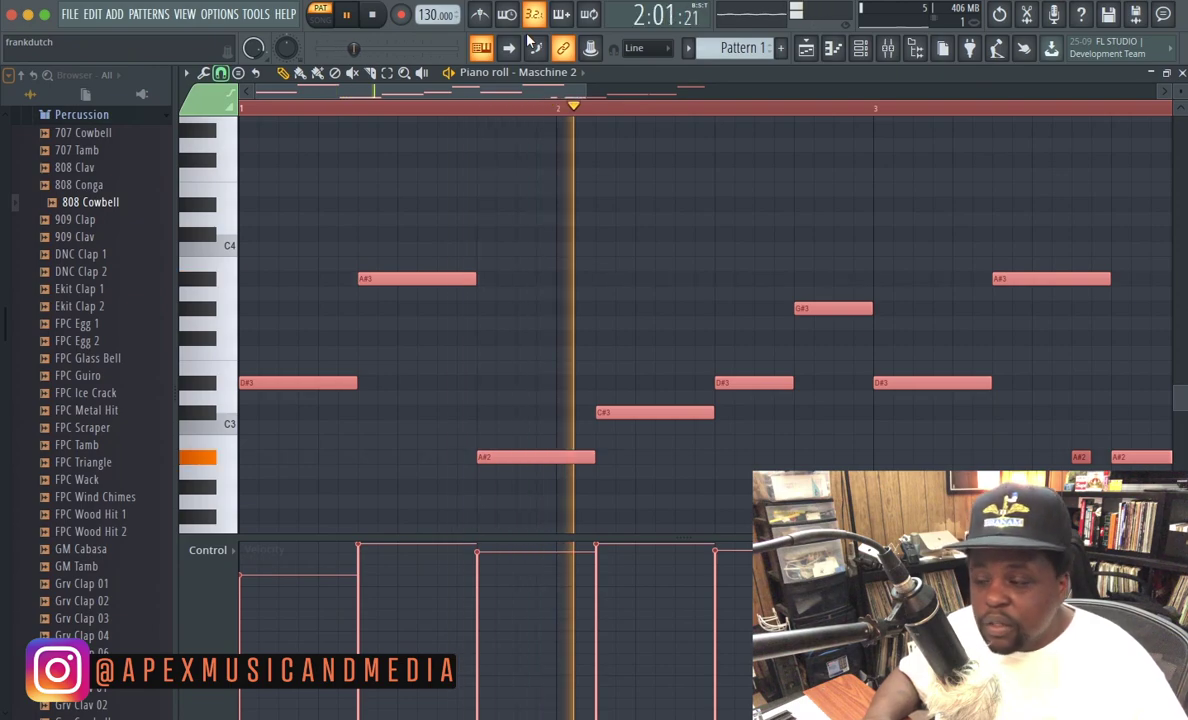
click(371, 14)
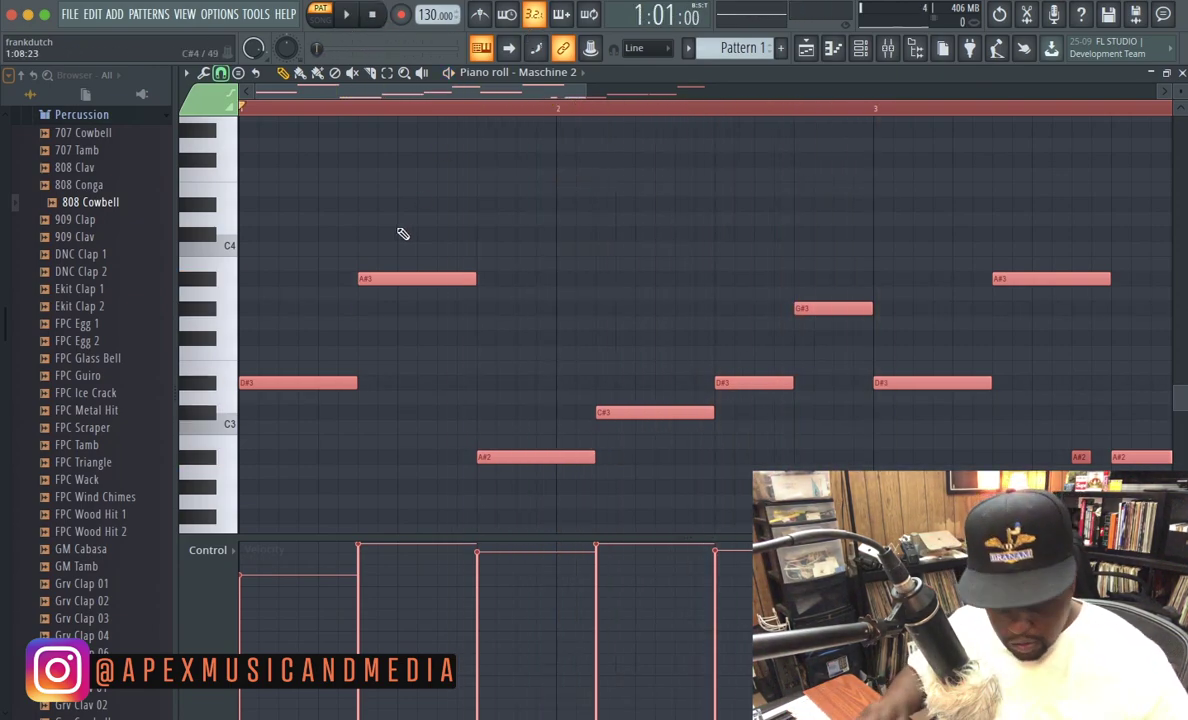
Step: Undo the transposes, paste and align a copy, add an octave-up copy, and audition it
key(ctrl+z)
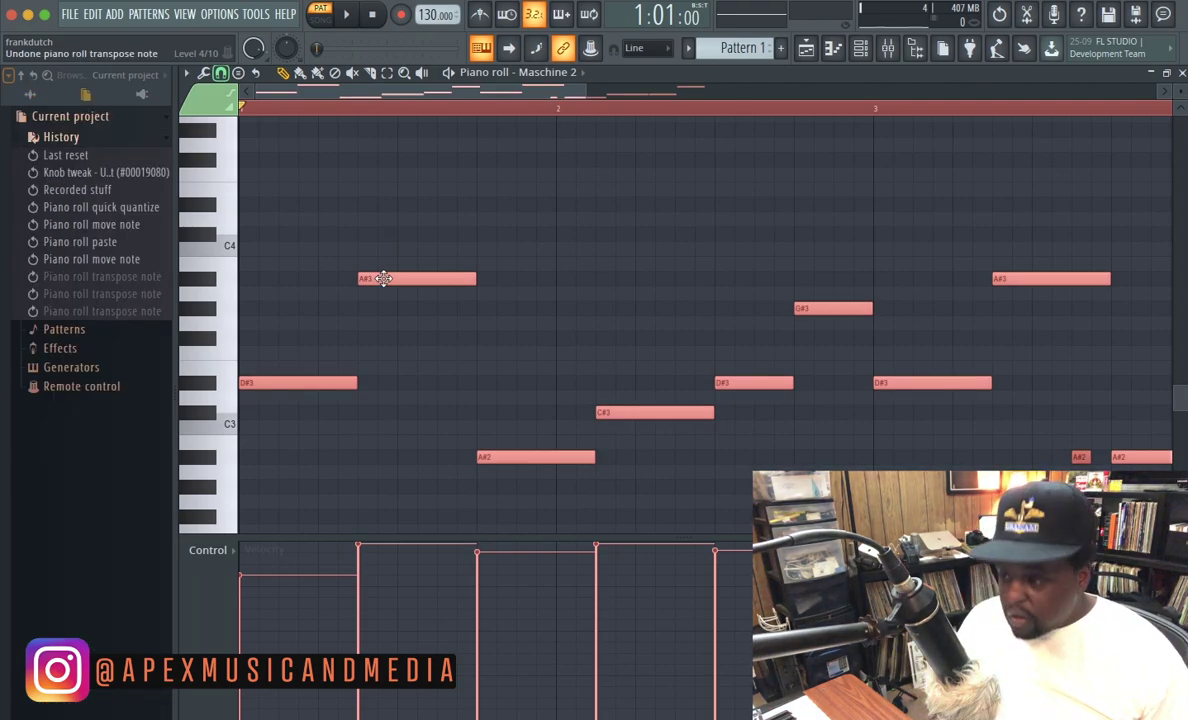
key(ctrl+v)
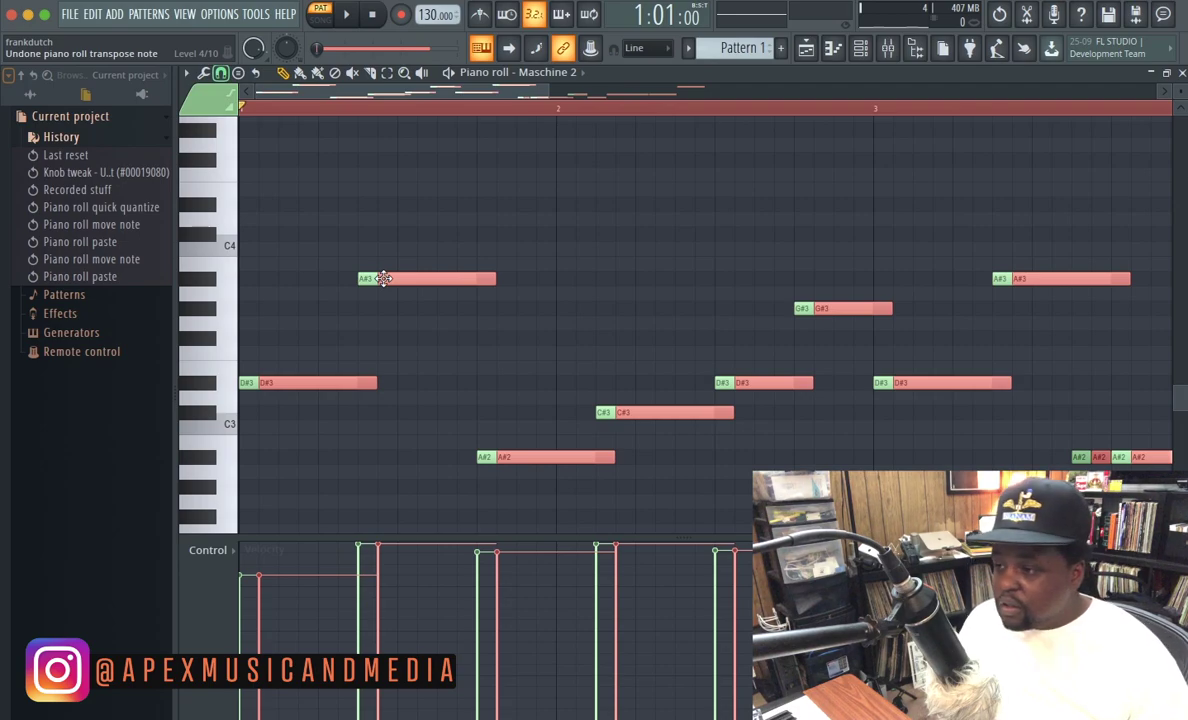
drag(383, 278, 363, 277)
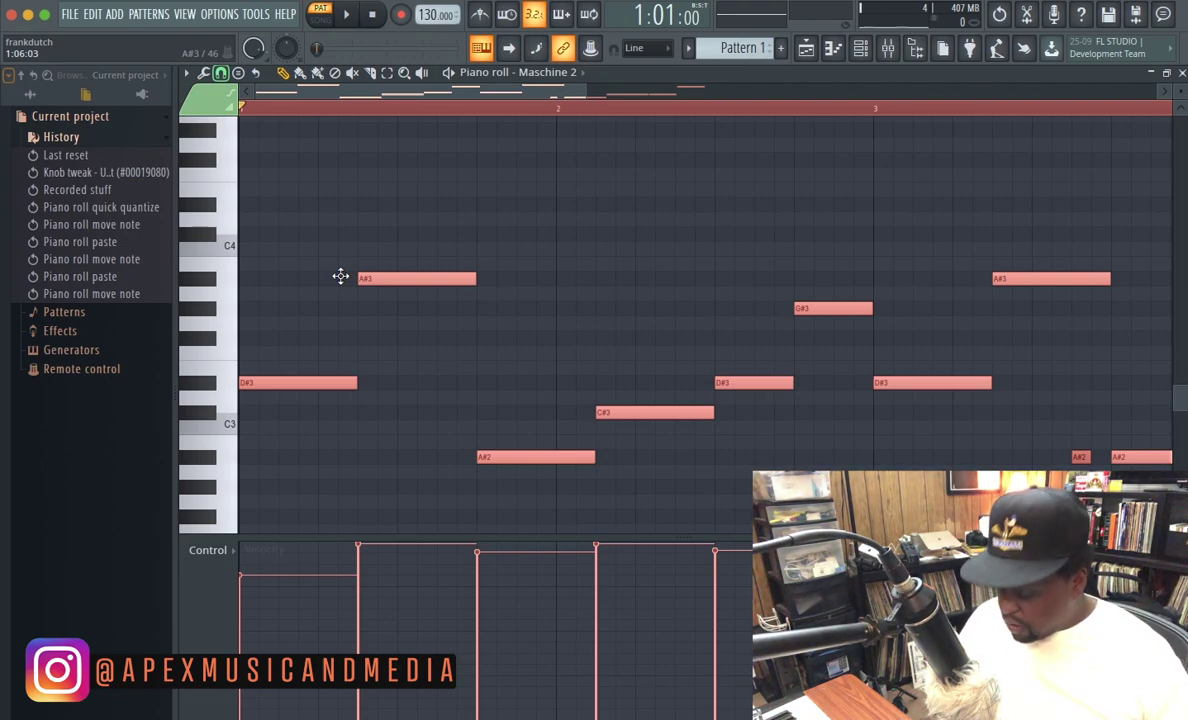
key(ctrl+shift+Up)
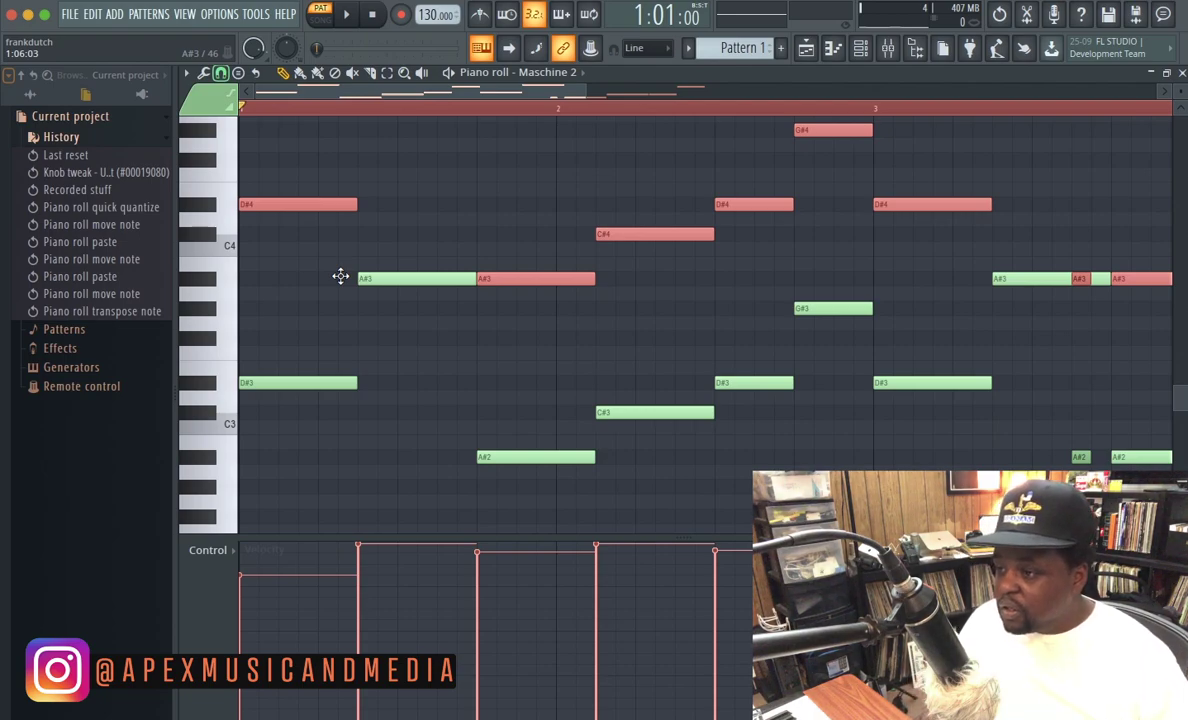
key(space)
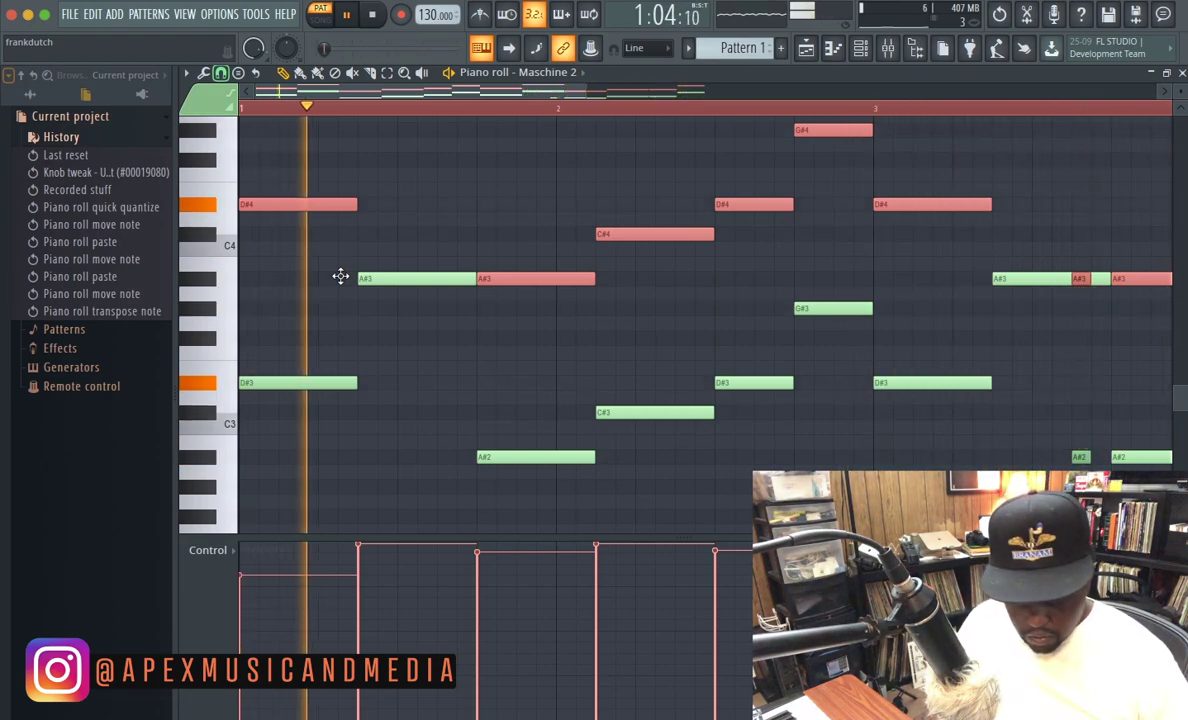
key(space)
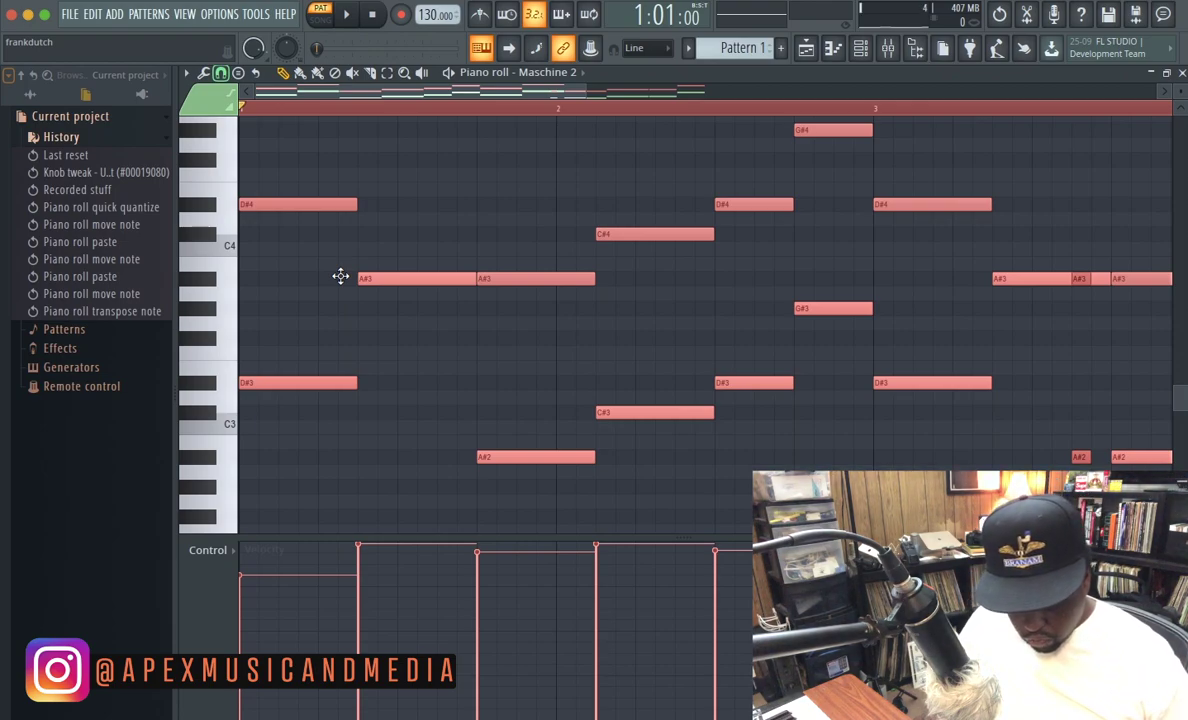
Step: Shift the original lower notes by an octave with Ctrl+Down and play the raised melody
key(ctrl+Down)
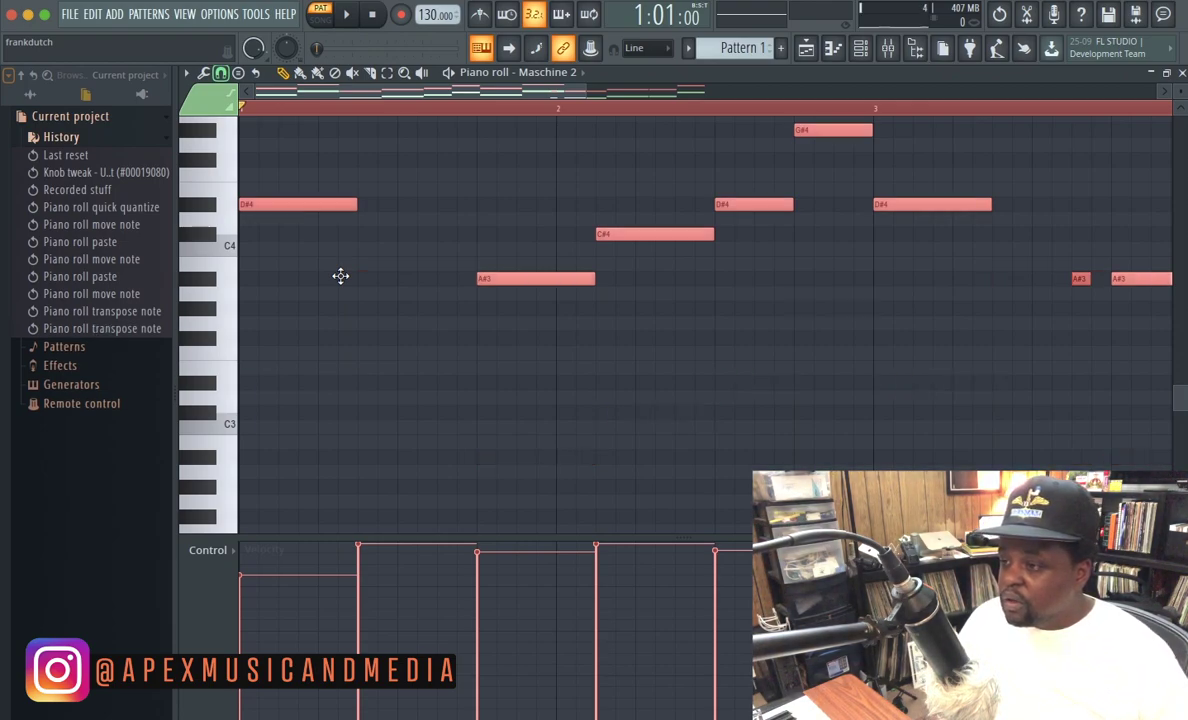
key(space)
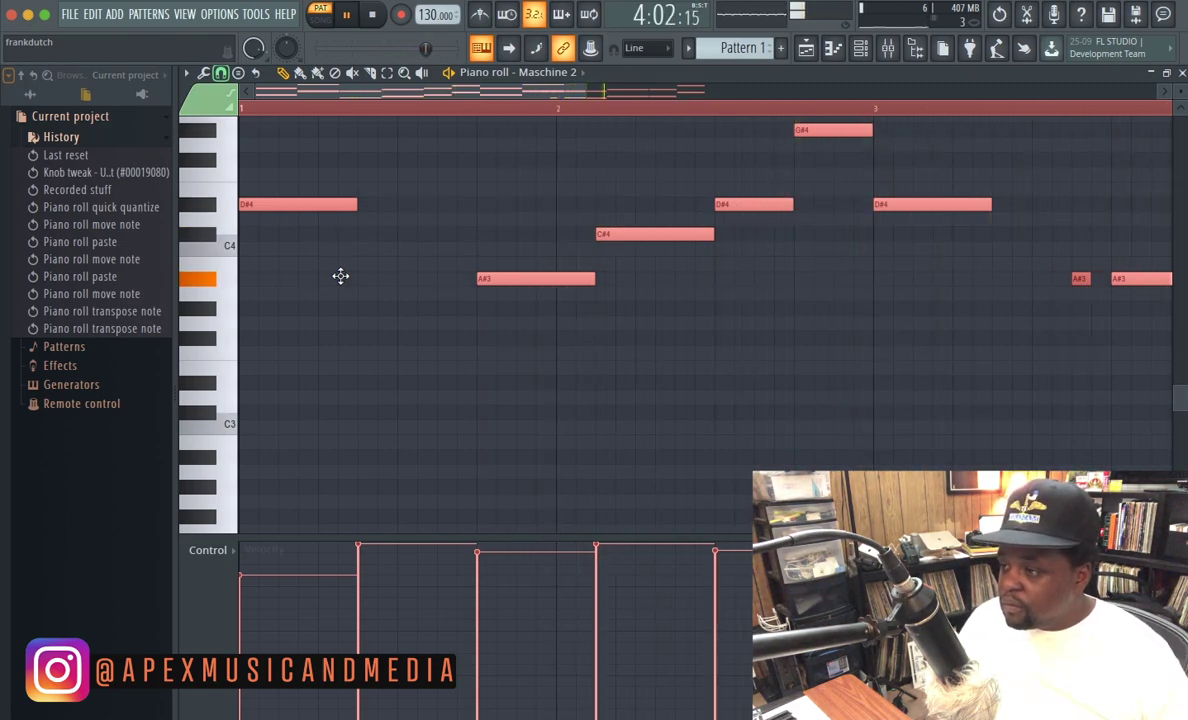
key(space)
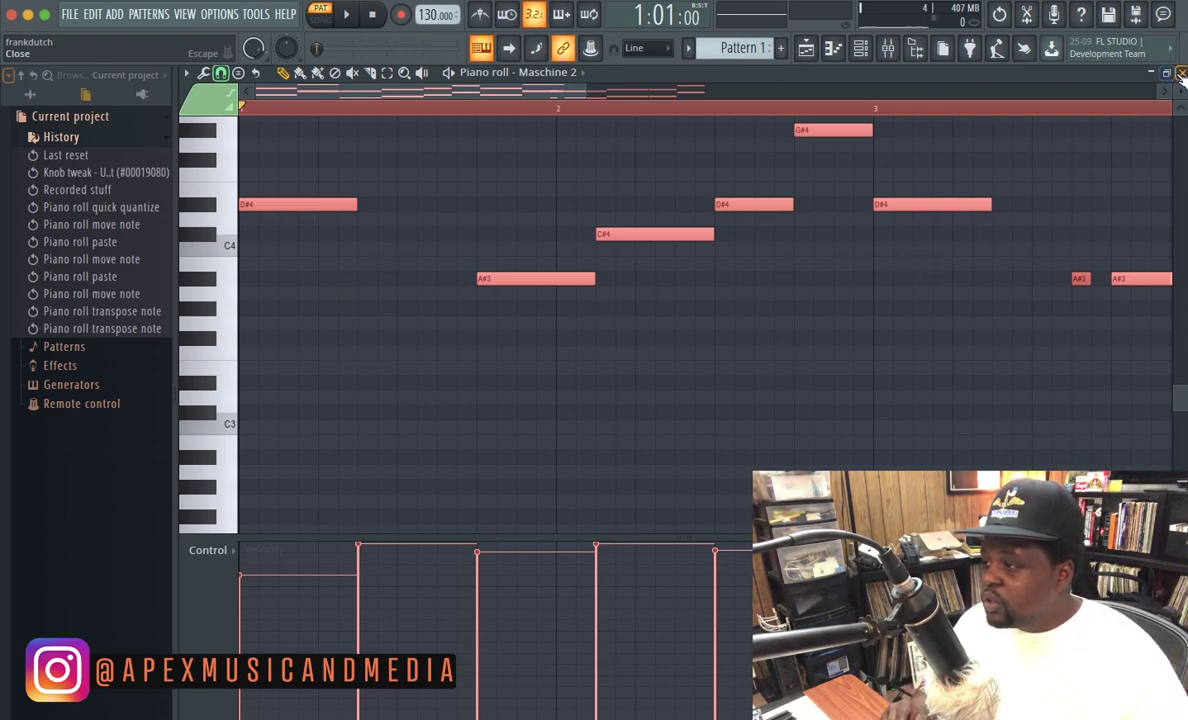
Step: Close the piano roll and insert a second Maschine 2 channel via the Kick channel
click(1182, 73)
right_click(372, 217)
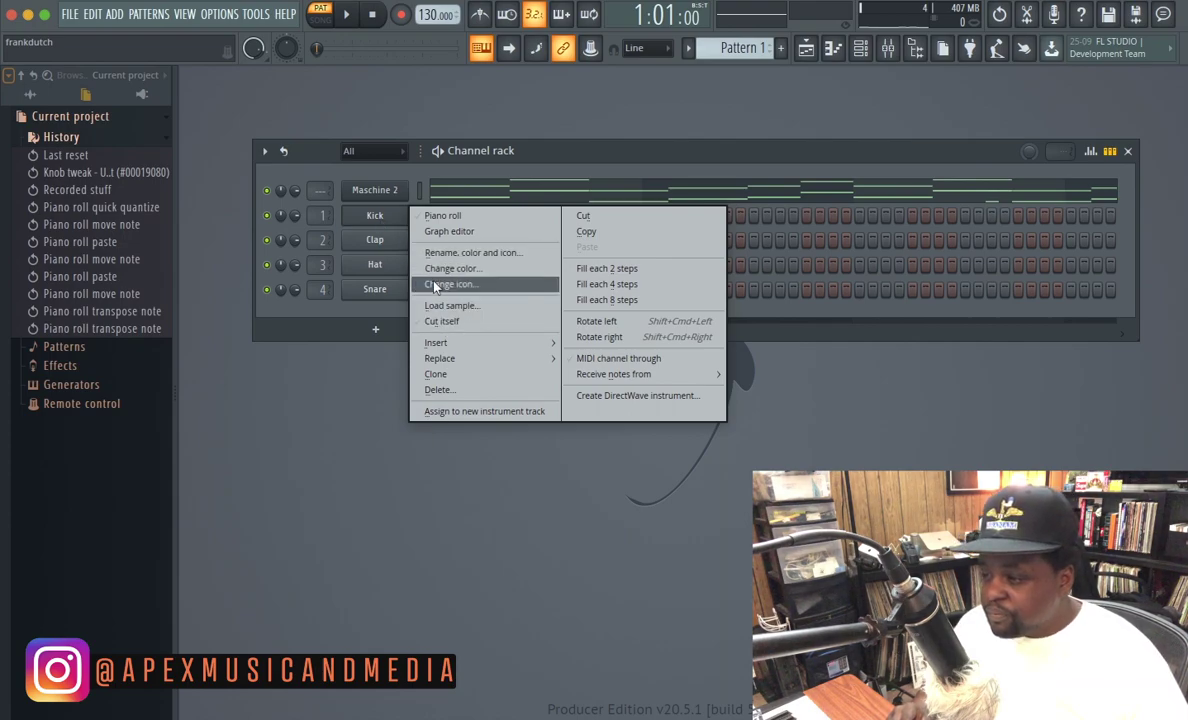
mouse_move(440, 343)
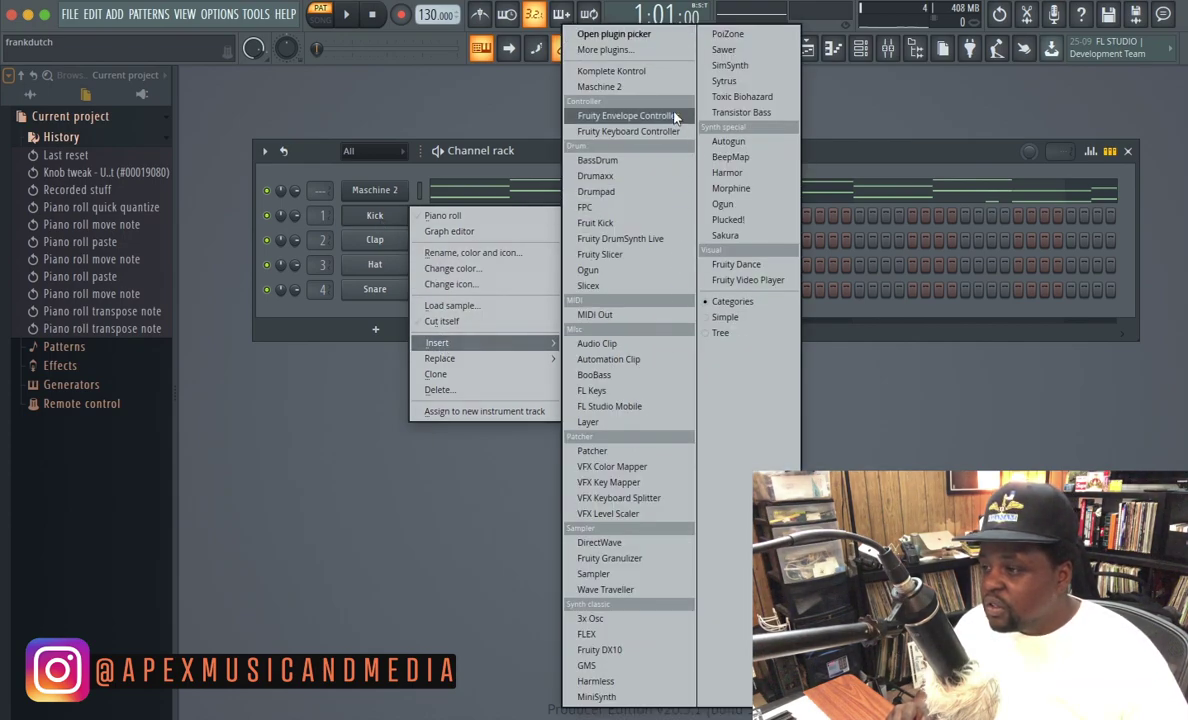
click(650, 86)
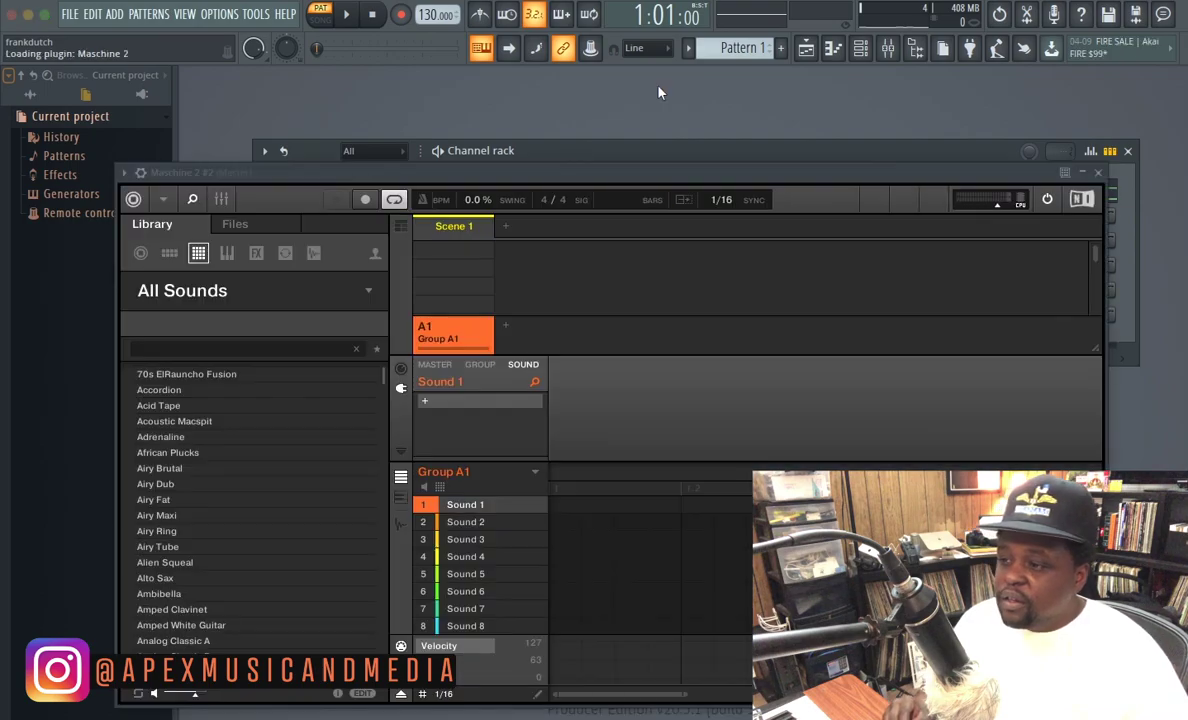
Step: Load the Acid Tape bass into Sound 1 and close the Maschine window
drag(416, 180, 406, 117)
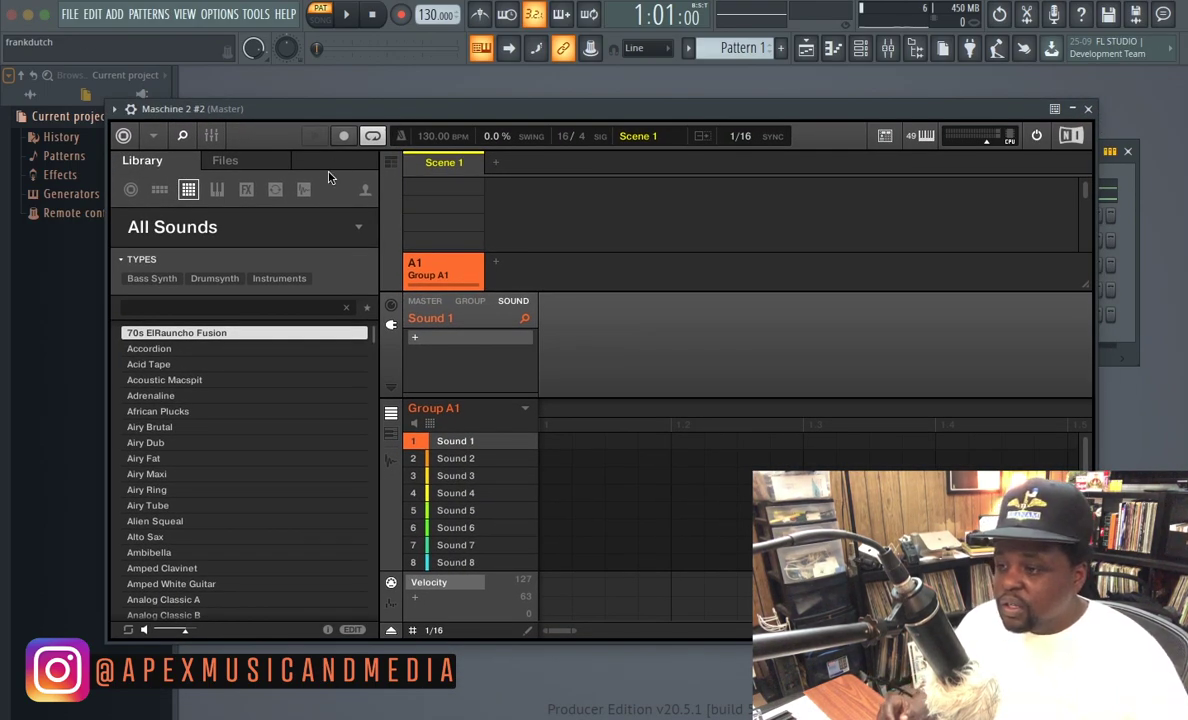
click(150, 364)
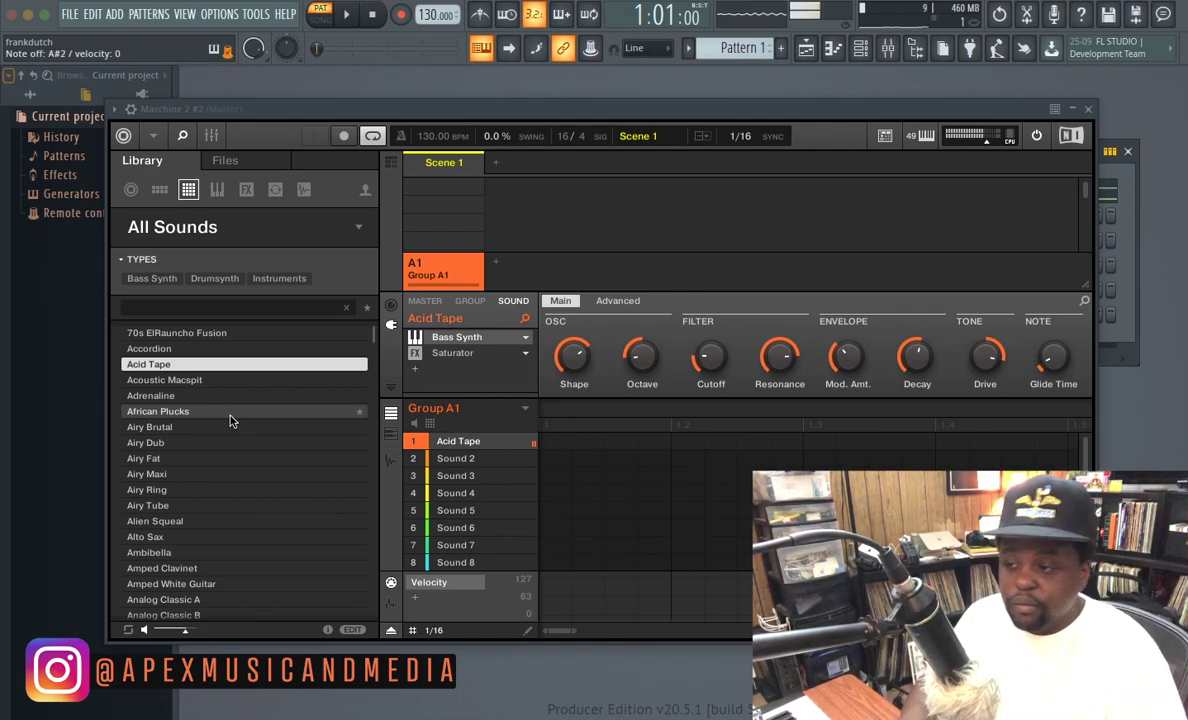
key(Escape)
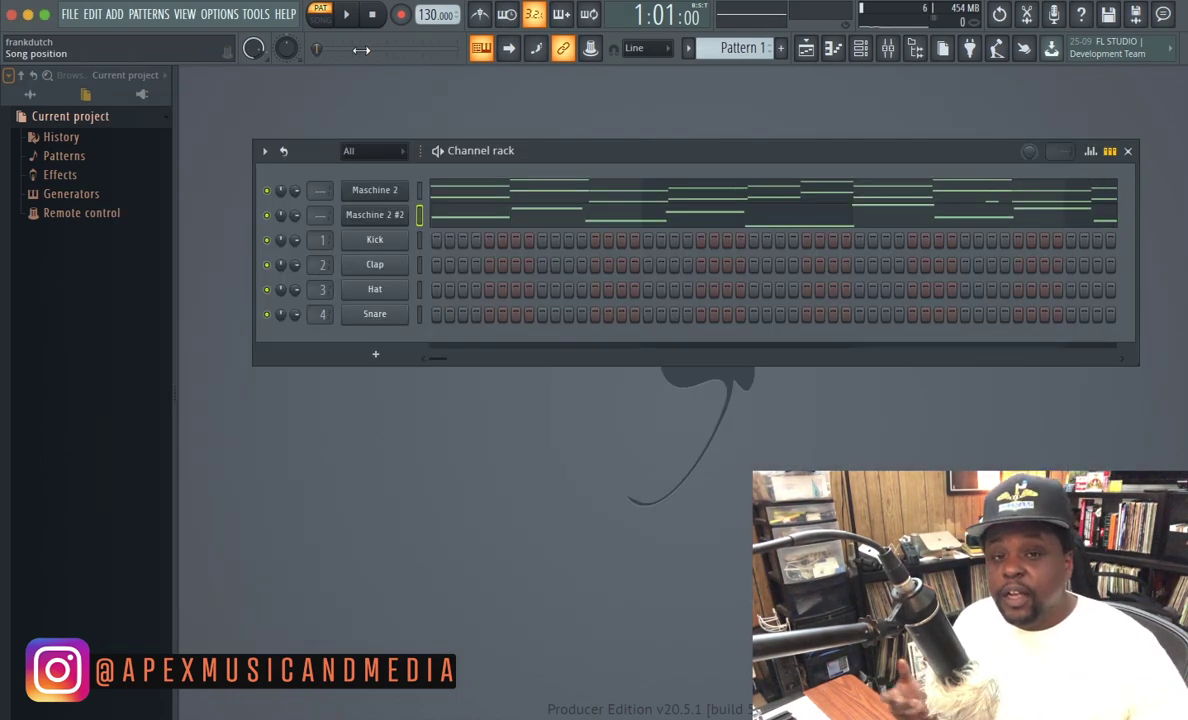